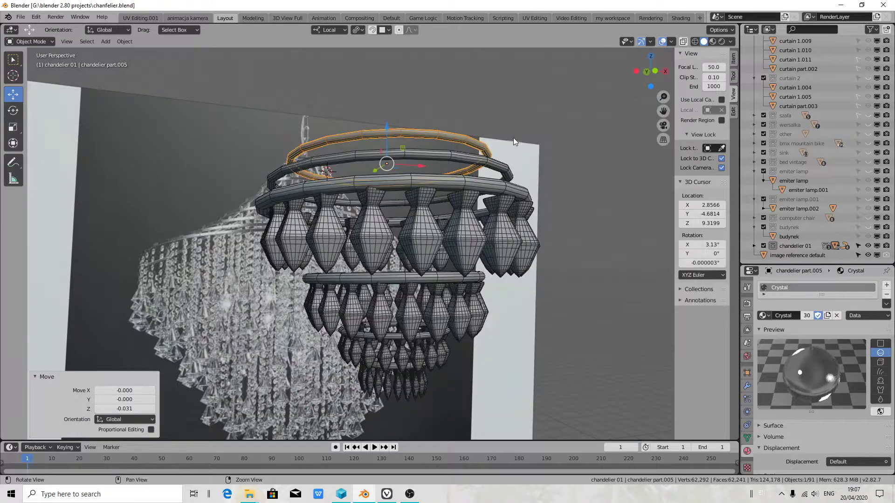
Step: Orbit around the chandelier, select the top ring, then select the chandelier 01 collection
middle_drag(514, 138, 454, 234)
scroll(454, 233, up, 3)
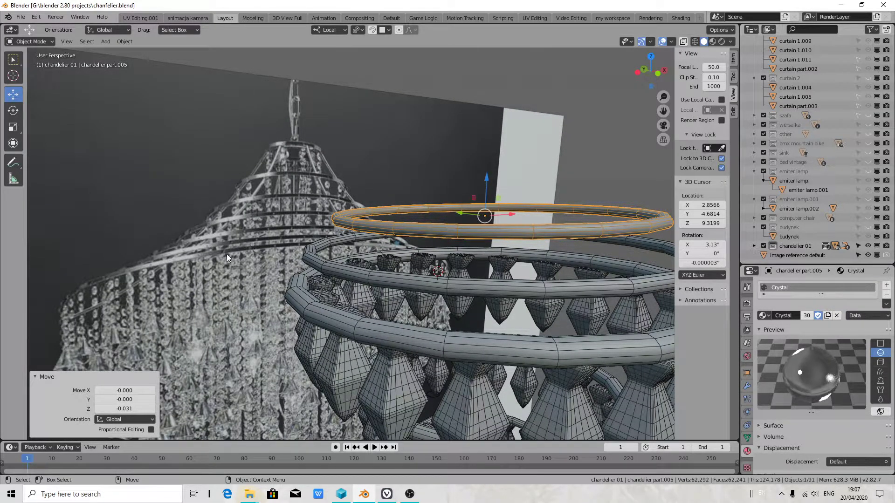
shift+click(418, 281)
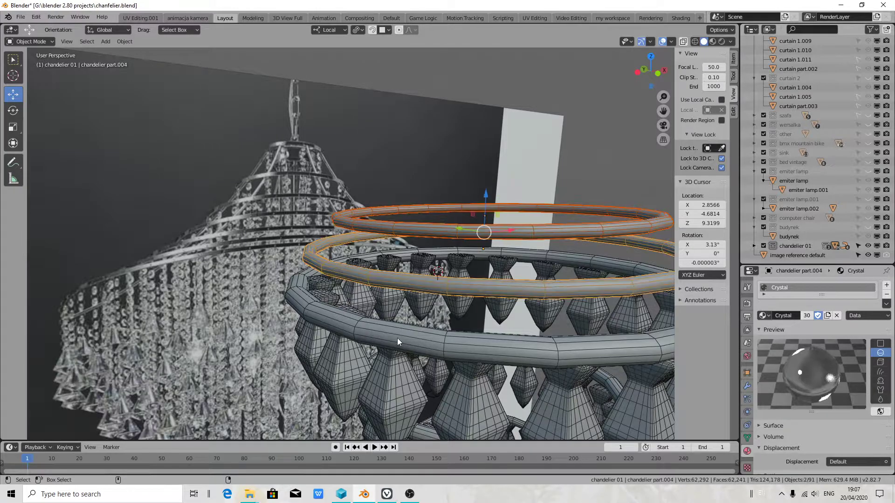
shift+click(395, 342)
click(410, 231)
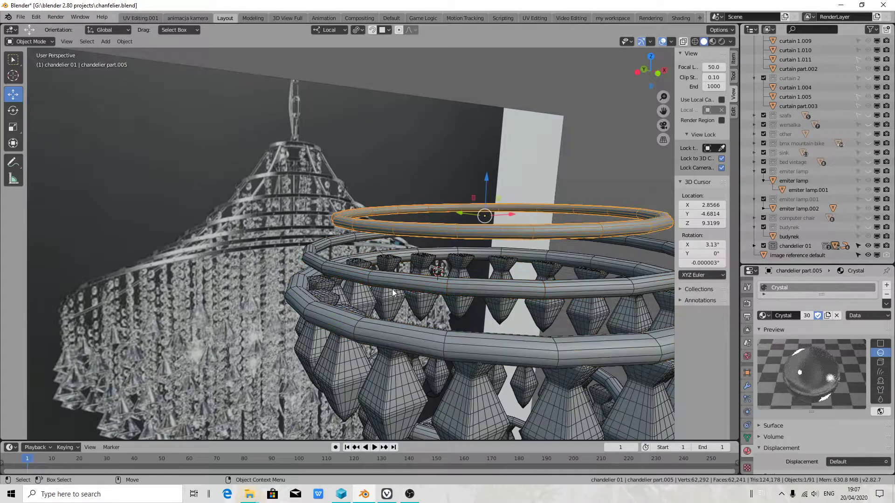
middle_drag(410, 231, 727, 172)
scroll(797, 170, up, 10)
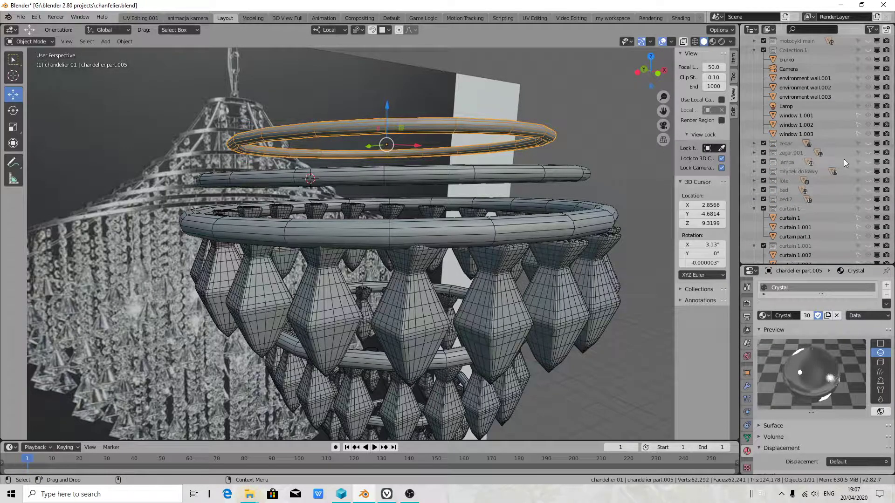
scroll(834, 149, down, 5)
scroll(838, 140, down, 6)
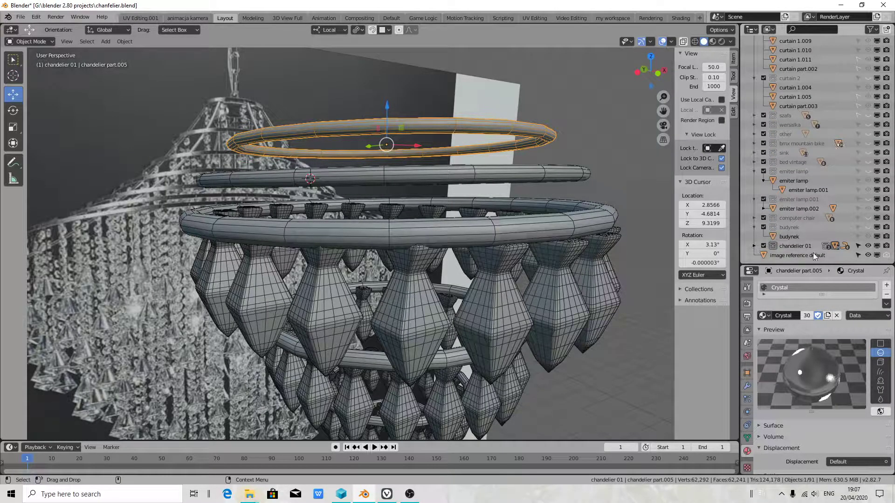
click(795, 246)
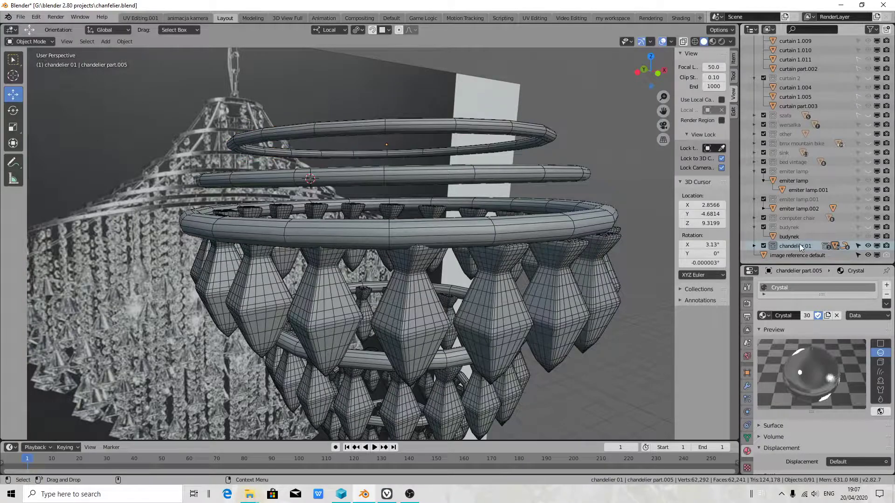
scroll(329, 313, down, 1)
Step: In Vivaldi, search Google in a new tab for the Polish translation of 'chandelier'
click(387, 495)
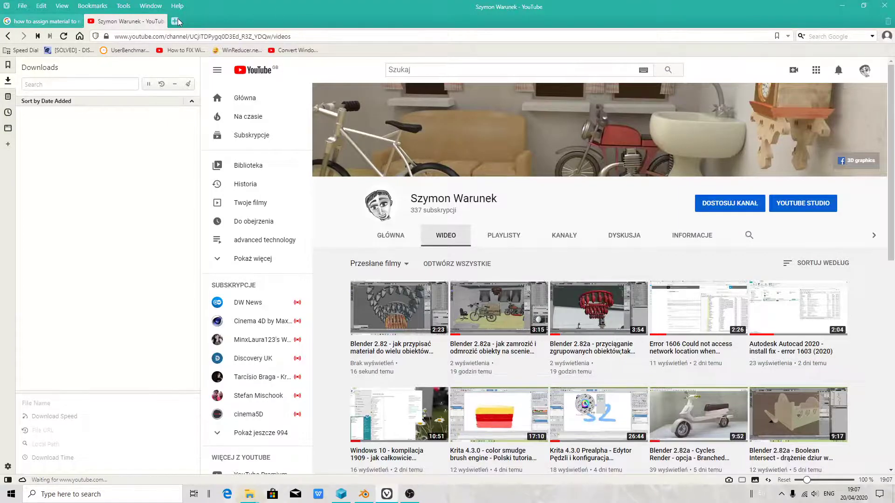
key(ctrl+t)
click(486, 108)
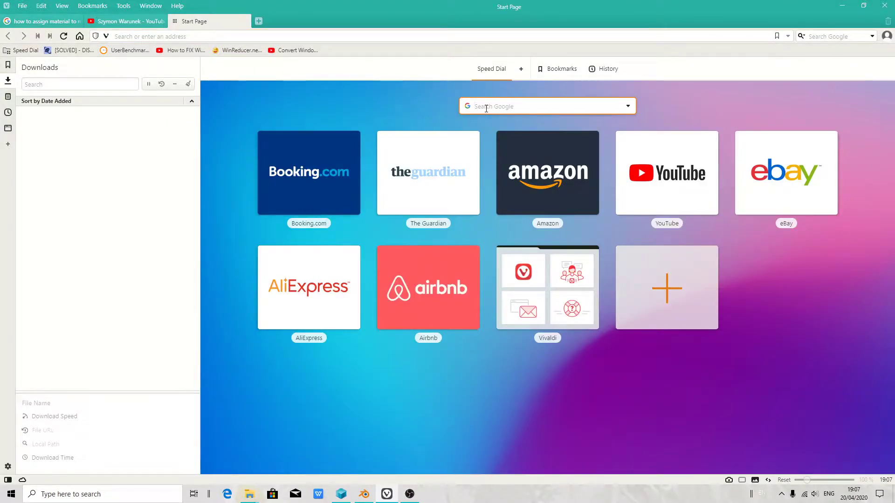
text(chai)
text(leng)
text(er tłumaczenie)
key(Return)
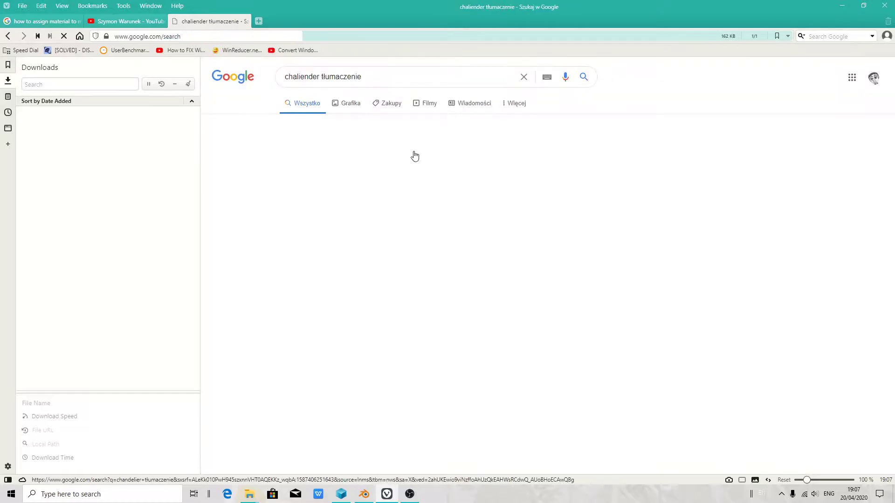
click(391, 144)
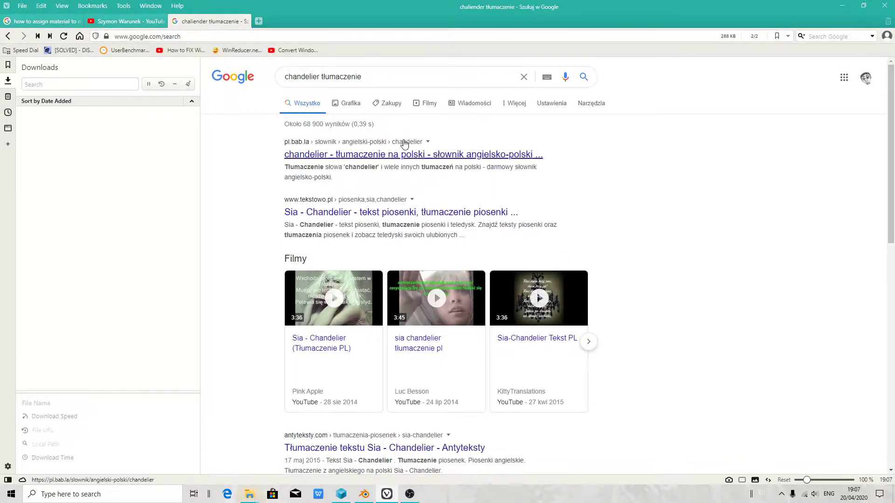
Step: Open the bab.la result (żyrandol, świecznik, pająk), play its pronunciation, and minimize Vivaldi
scroll(365, 268, down, 2)
scroll(365, 233, up, 2)
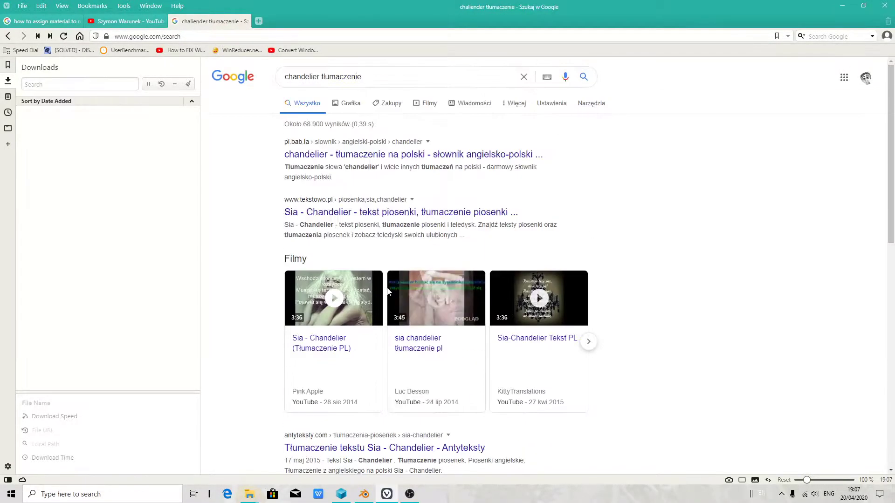
click(348, 156)
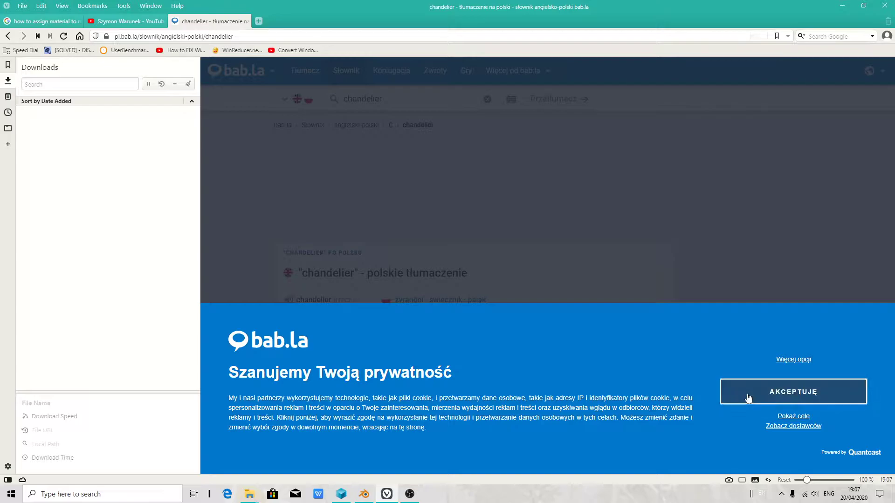
click(748, 396)
click(284, 301)
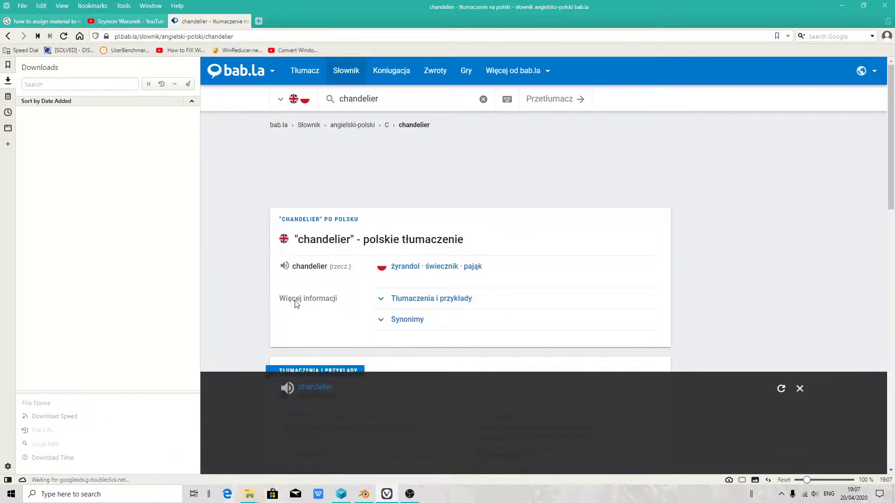
click(800, 390)
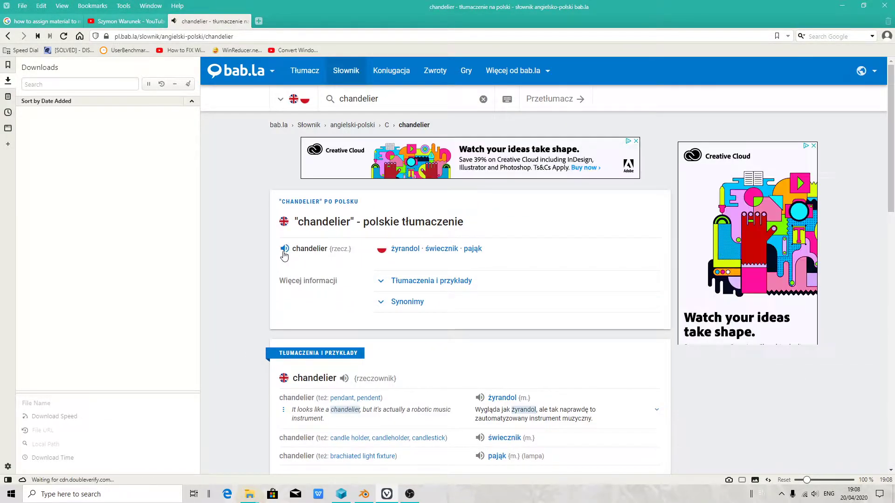
click(284, 250)
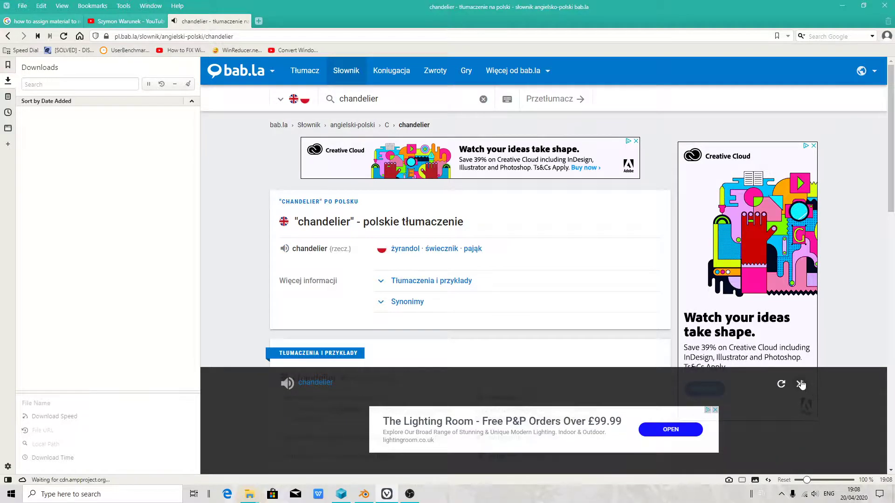
click(800, 389)
click(841, 6)
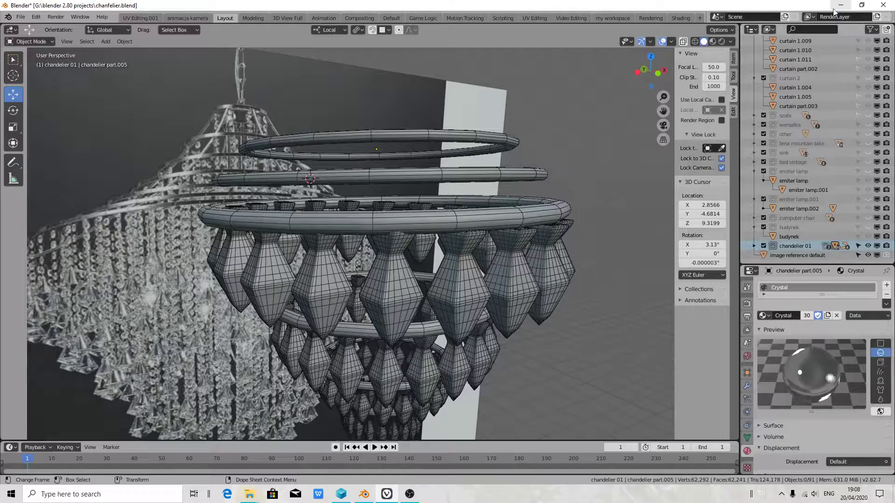
Step: Select the bottom, middle and top chandelier rings together, with chandelier part.005 active
click(359, 217)
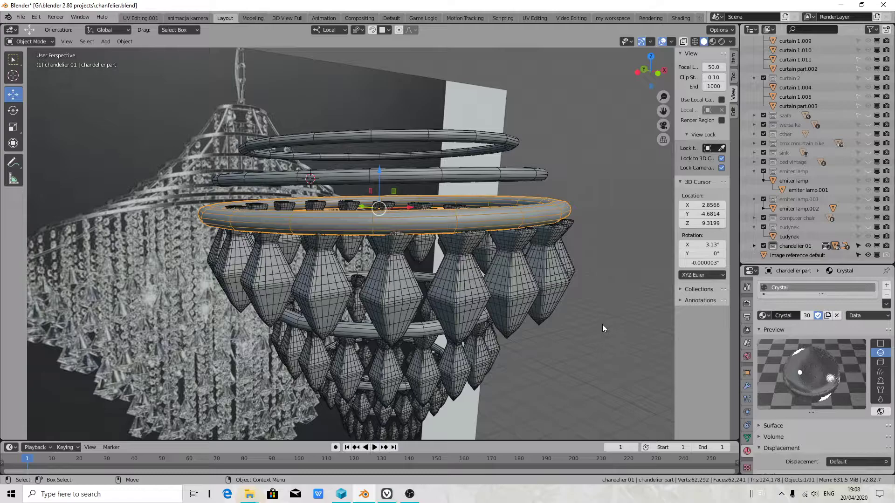
middle_drag(596, 347, 526, 229)
shift+click(511, 219)
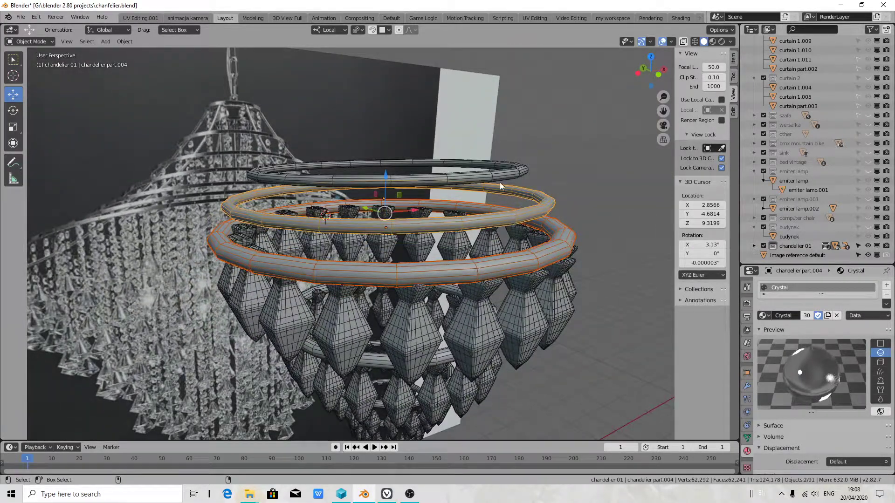
shift+click(530, 180)
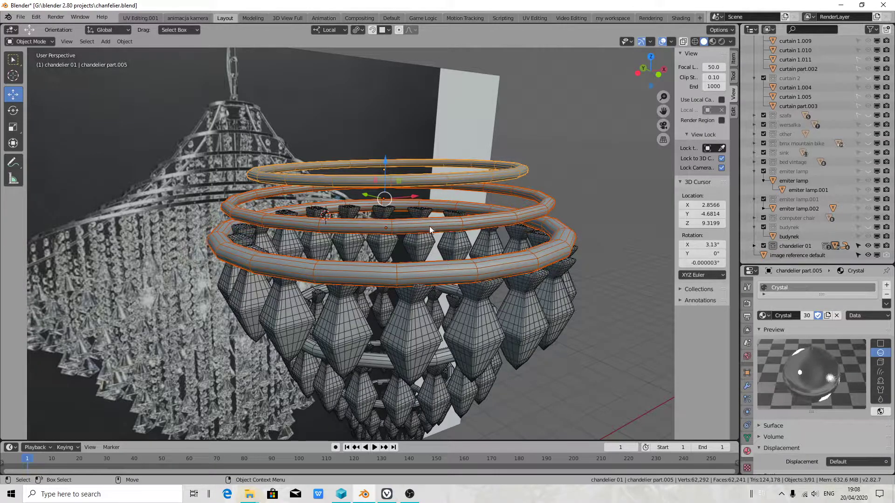
click(763, 316)
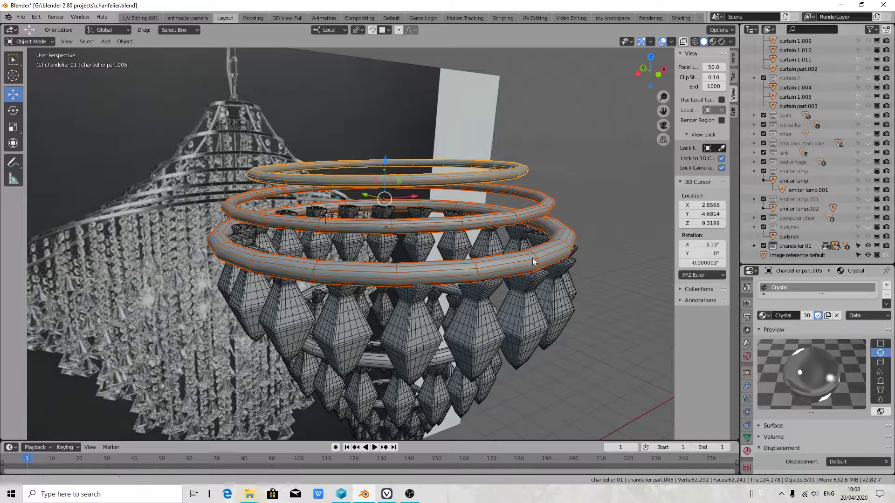
middle_drag(532, 259, 634, 299)
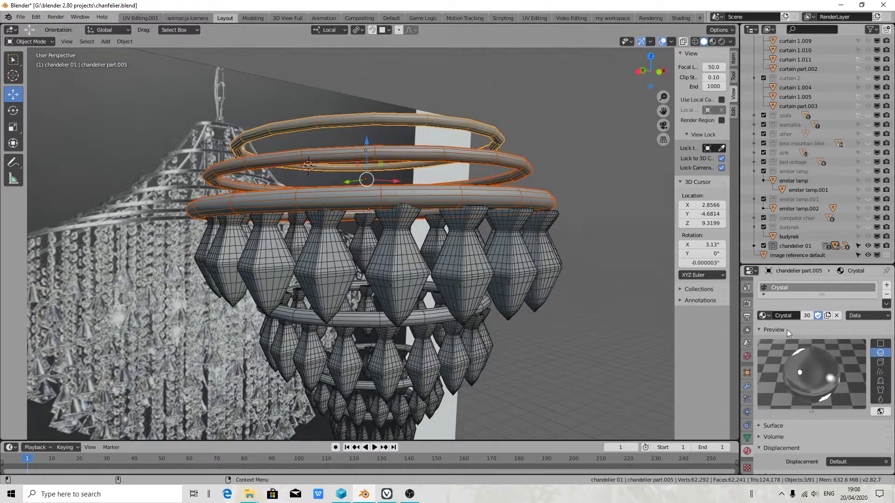
Step: Replace Crystal with the klamka material on chandelier part.005 from the material browse list
click(770, 316)
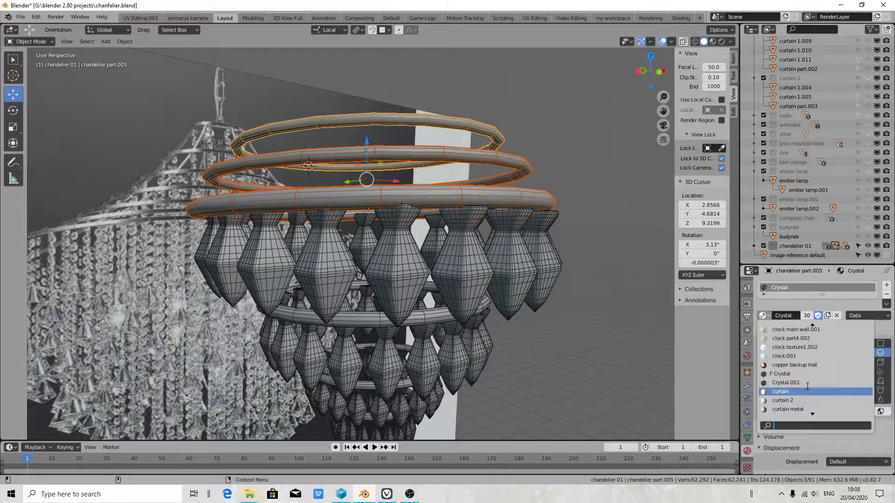
scroll(804, 409, down, 3)
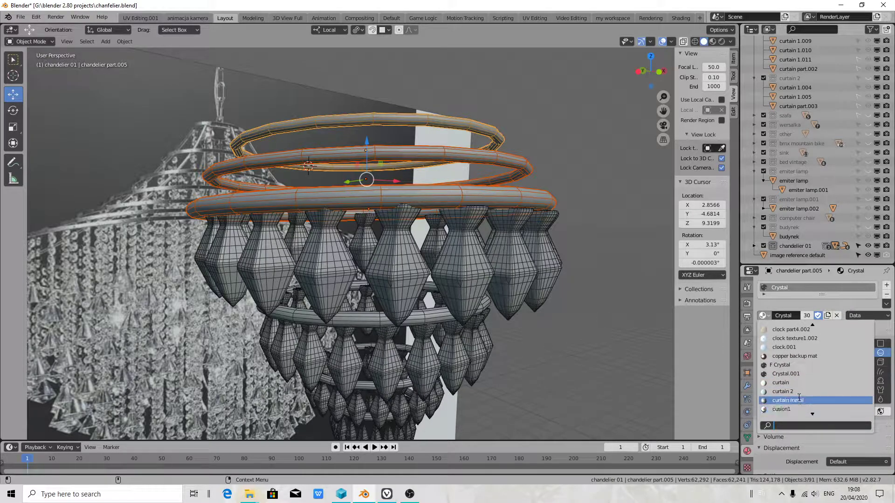
scroll(808, 388, down, 10)
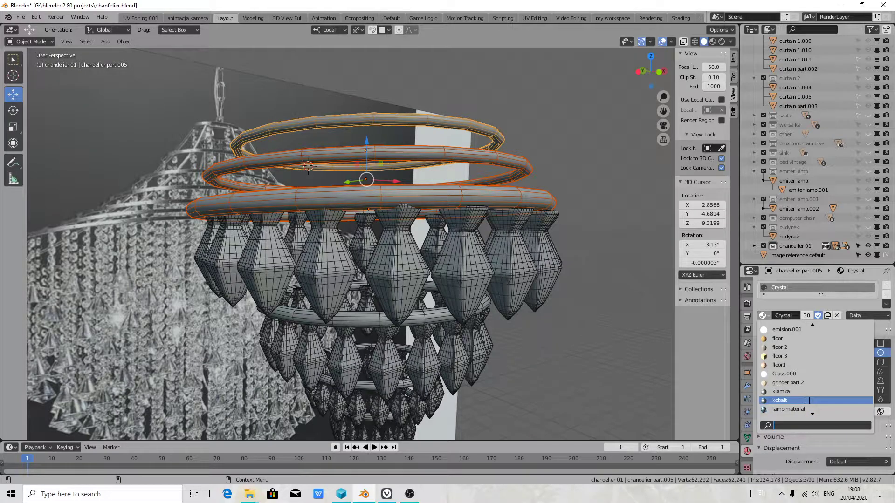
scroll(813, 400, down, 2)
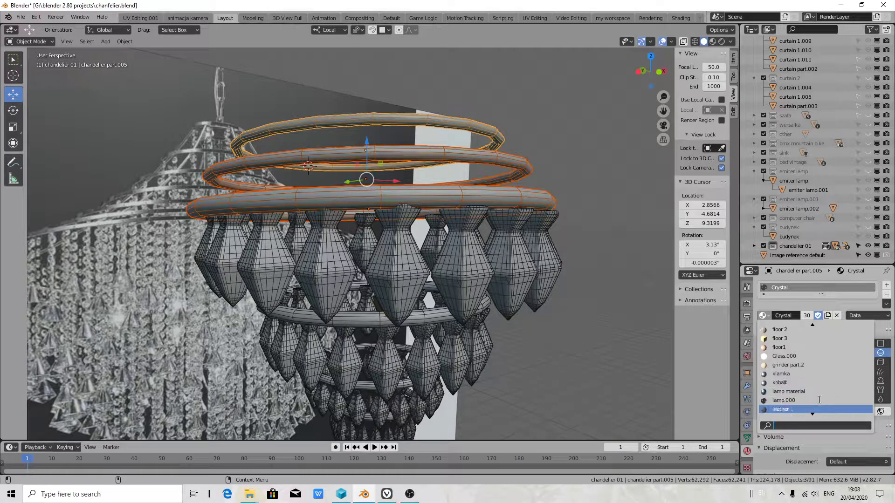
click(797, 374)
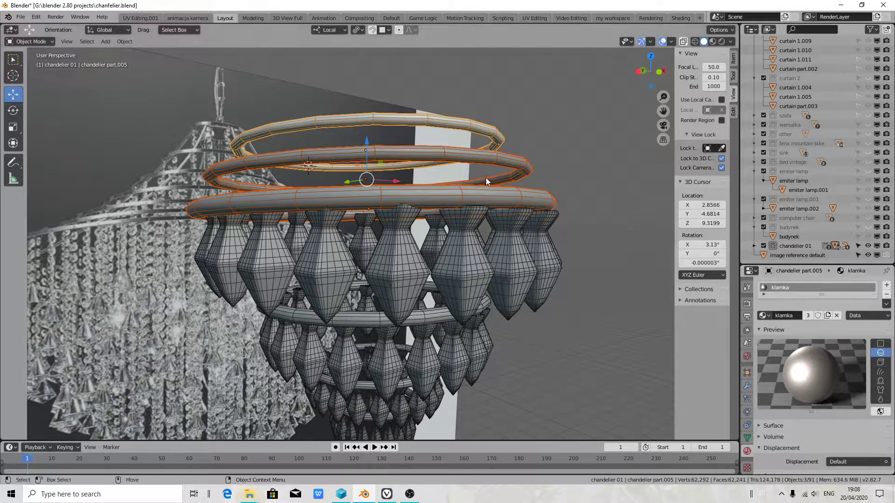
Step: Run Link Data with Type set to Materials to give all selected rings the klamka material
key(space)
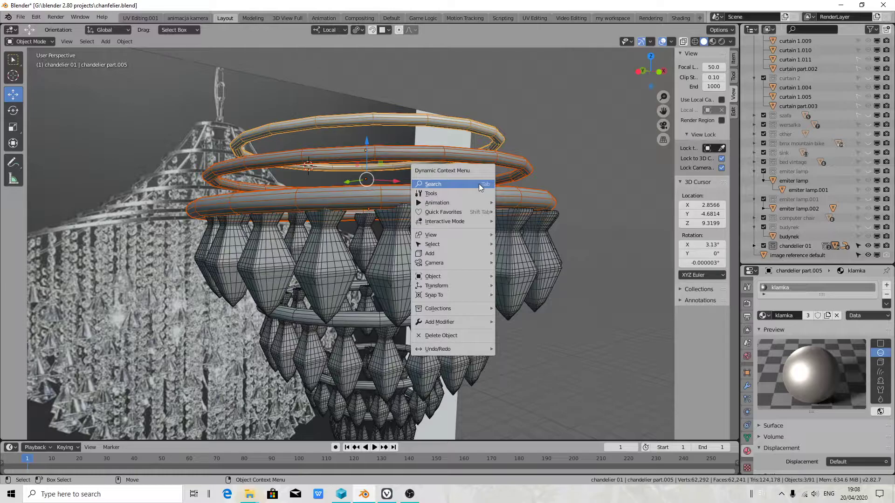
click(479, 184)
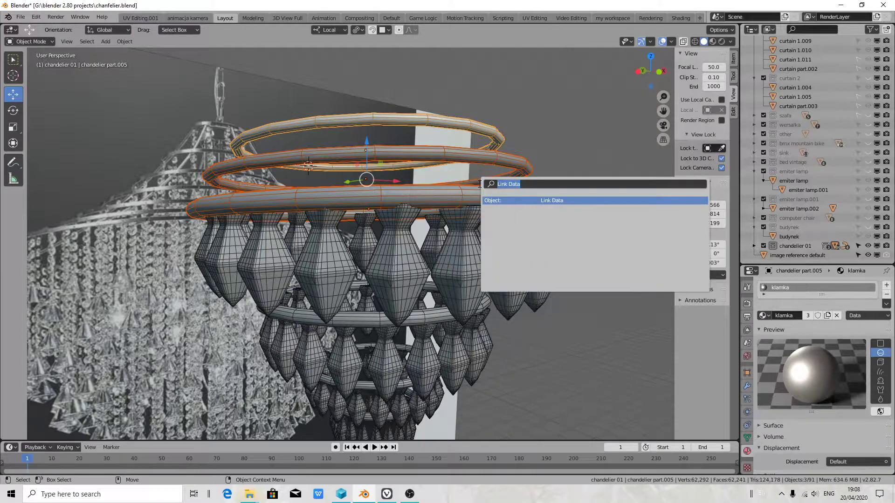
click(555, 201)
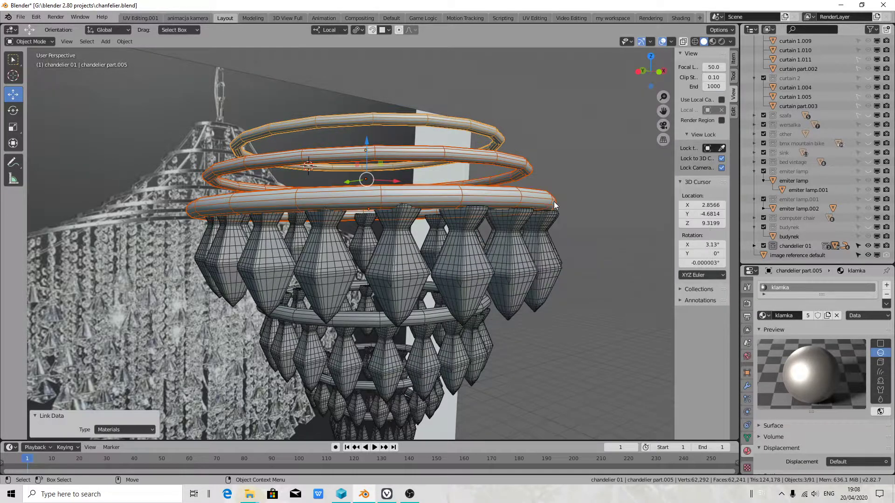
click(116, 430)
click(113, 430)
middle_drag(587, 211, 534, 282)
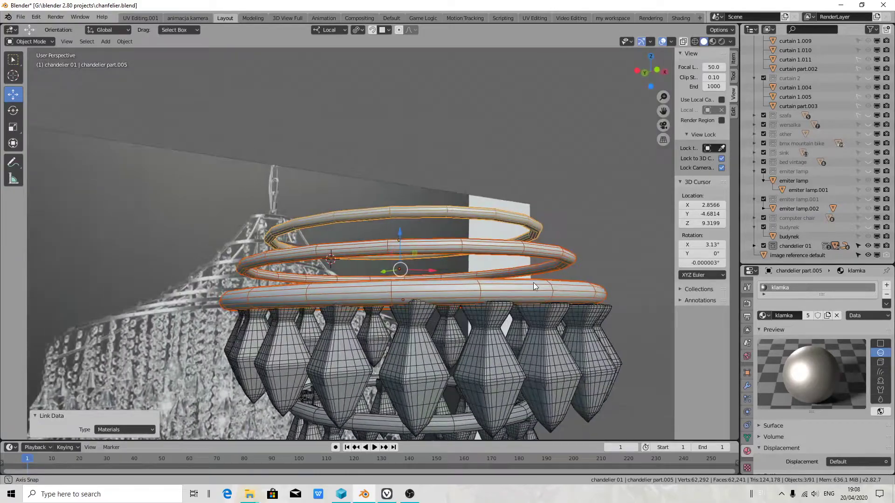
Step: Select the top chandelier ring and expand the klamka material's Surface settings
click(452, 207)
middle_drag(452, 207, 506, 144)
click(506, 143)
scroll(816, 376, down, 2)
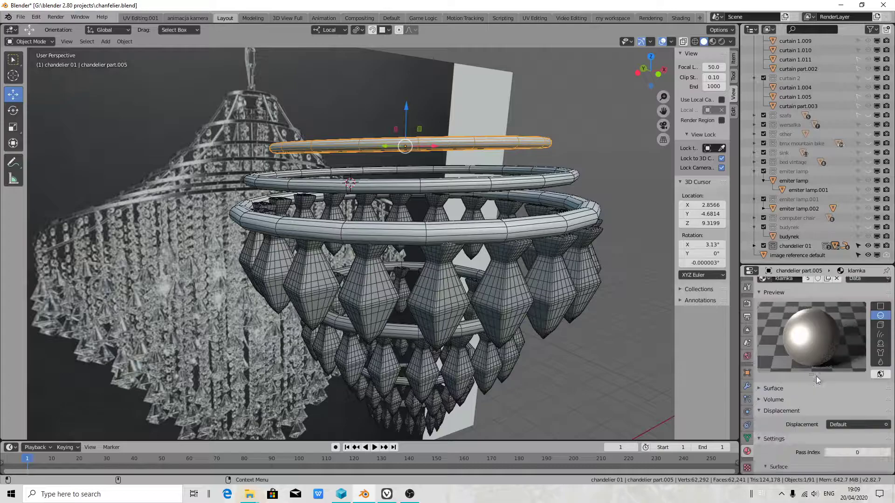
scroll(818, 404, up, 2)
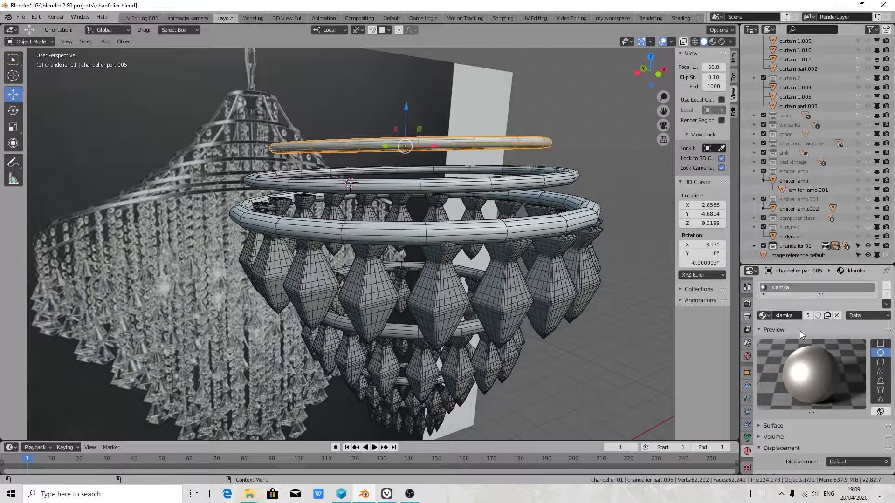
scroll(813, 381, down, 4)
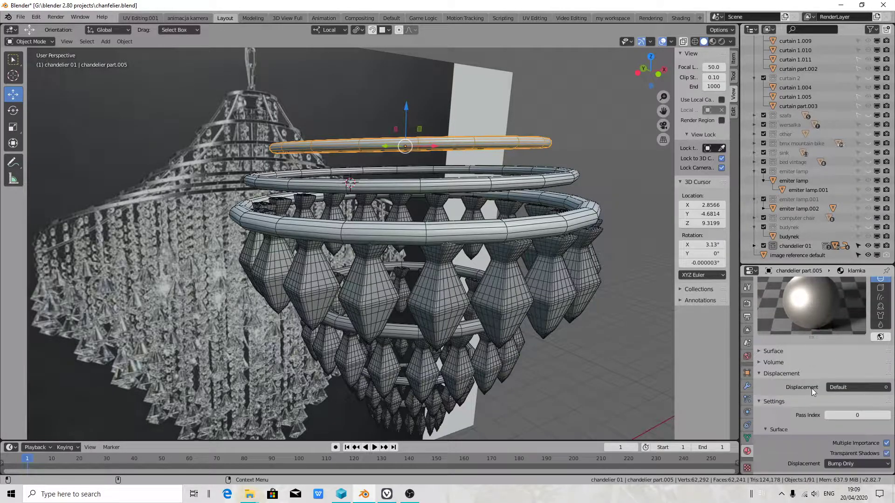
click(764, 353)
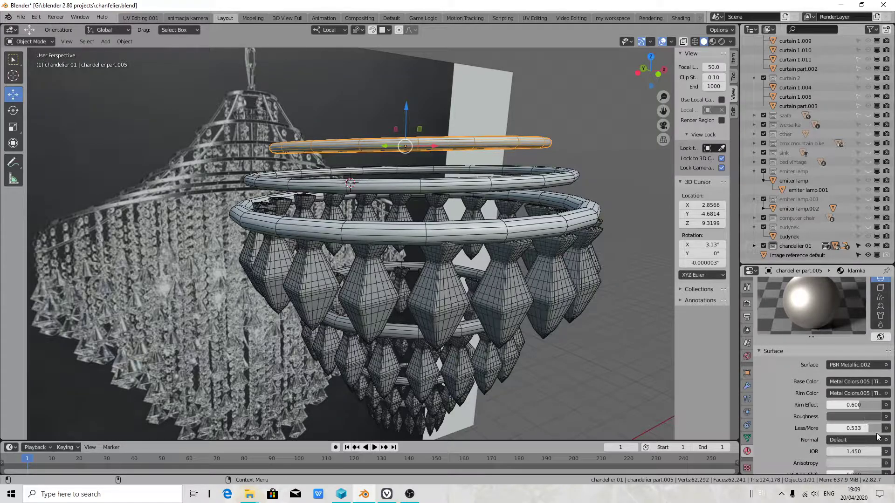
Step: Drive Roughness from Metal Colors.005 Titanium and lower Less/More to -0.300
click(886, 417)
key(Escape)
click(885, 405)
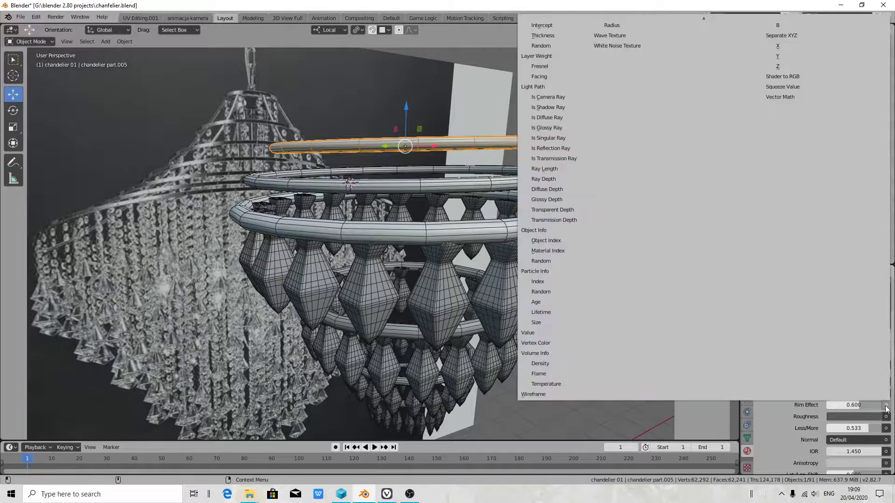
key(Escape)
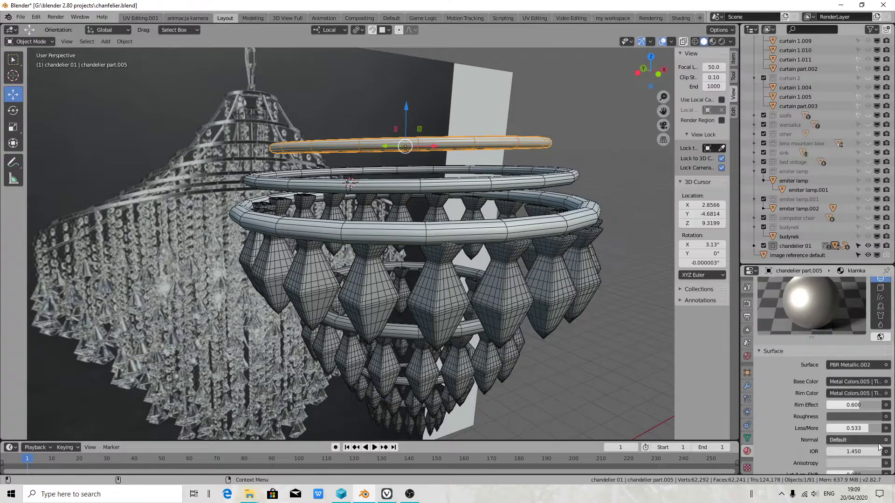
click(886, 417)
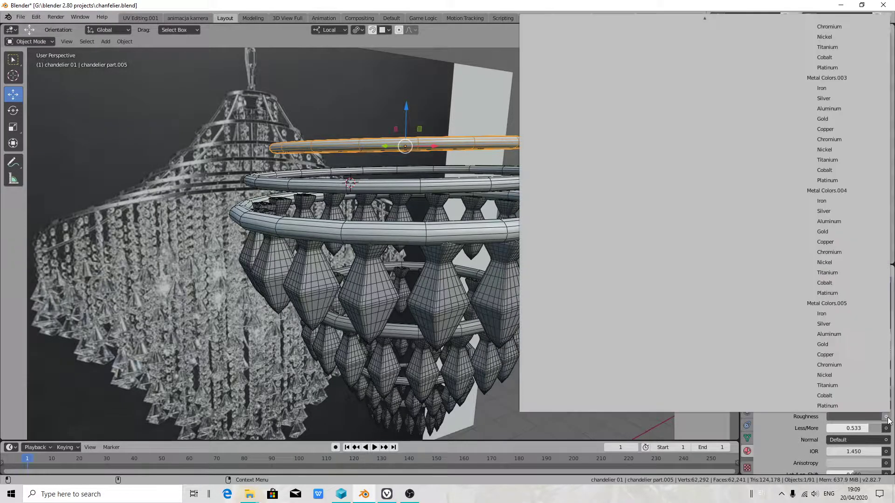
click(828, 386)
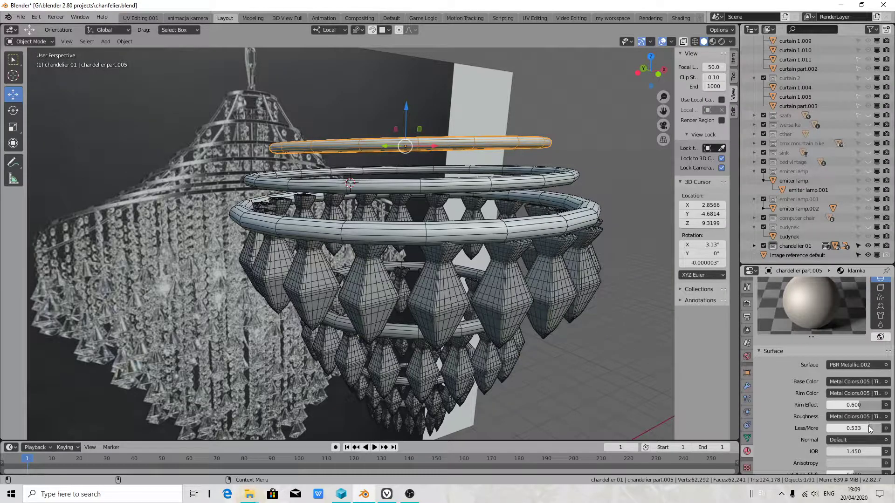
drag(869, 426, 848, 431)
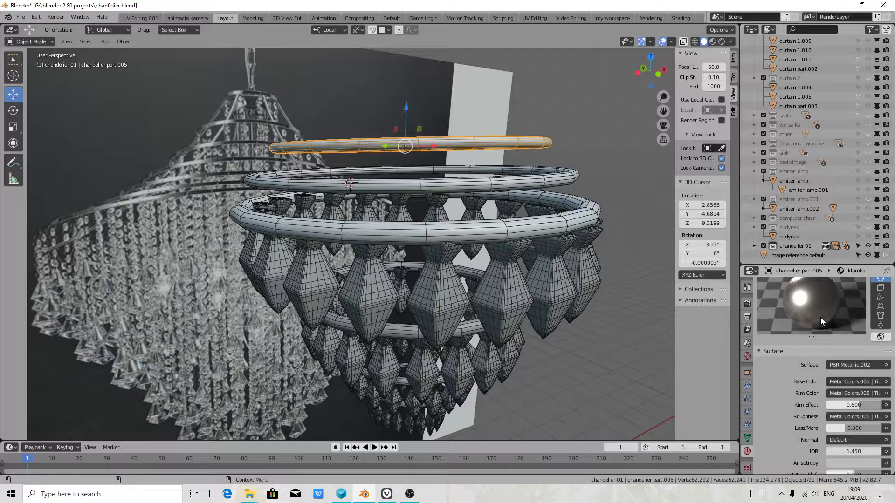
scroll(791, 390, up, 4)
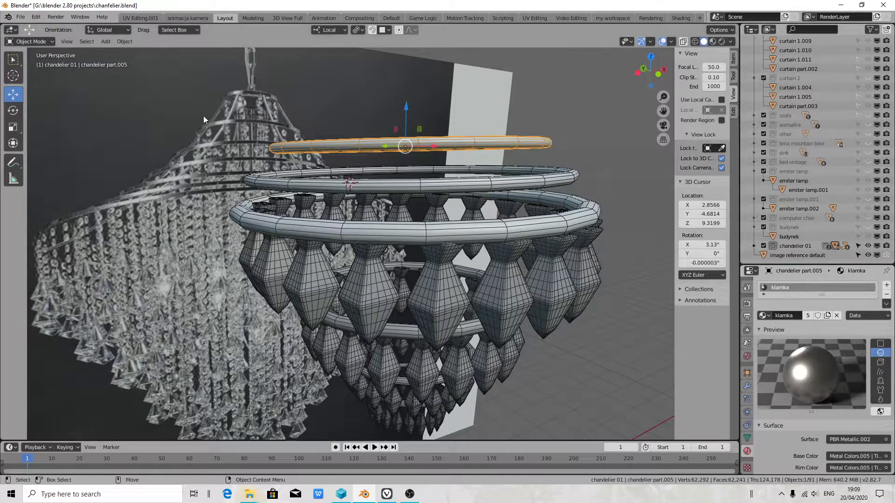
Step: Orbit and pan around the chandelier to inspect the linked rings from several angles
middle_drag(538, 276, 548, 310)
middle_drag(544, 145, 578, 107)
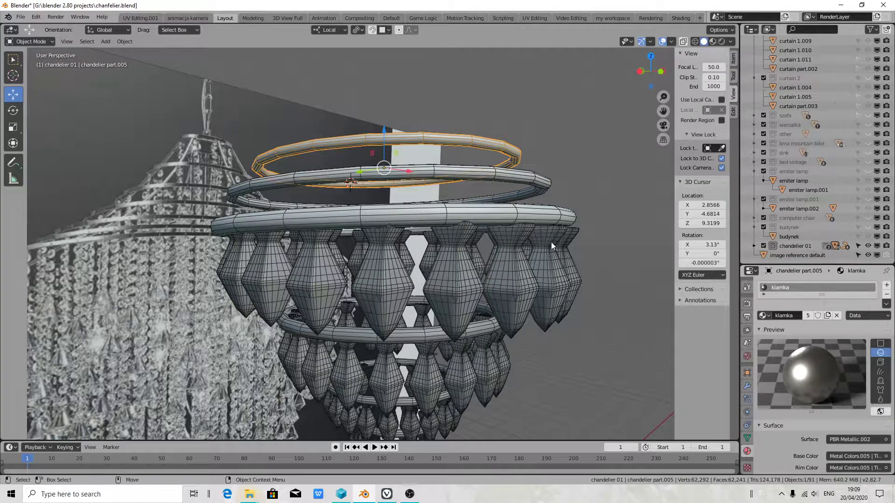
shift+middle_drag(551, 242, 566, 178)
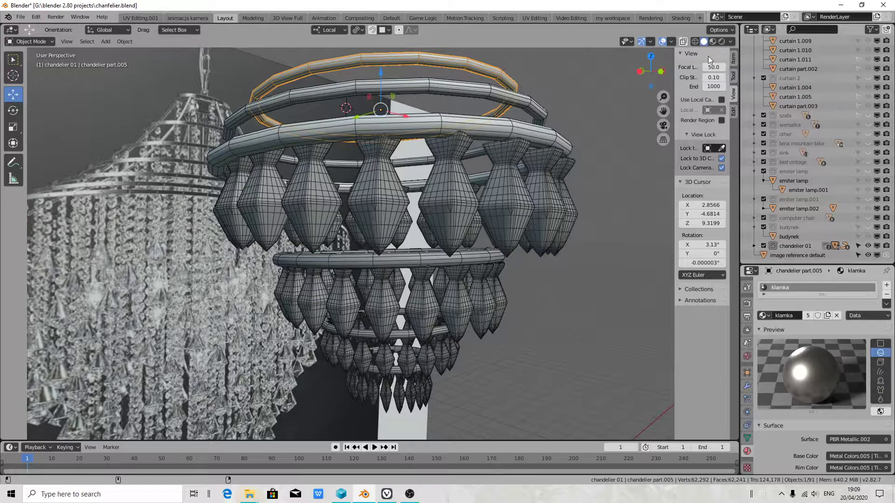
Step: Launch the task manager, Process Hacker, from the Windows taskbar's right-click menu
right_click(490, 464)
right_click(474, 502)
click(480, 502)
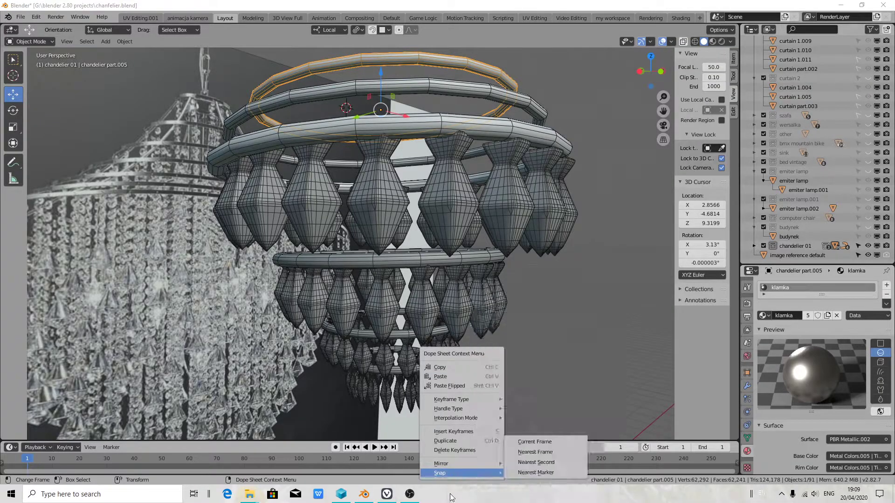
key(Escape)
right_click(488, 501)
click(513, 453)
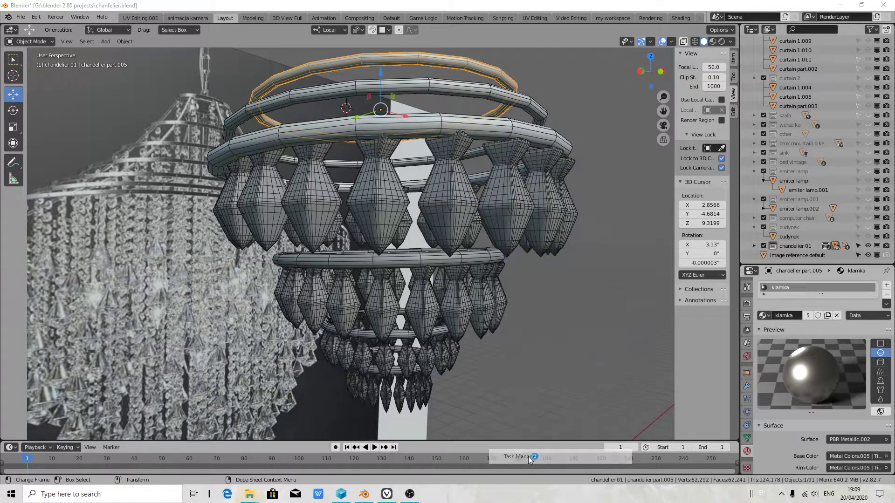
Step: Check the CPU and GPU graphs in Process Hacker's System information, then close and minimize it
click(629, 113)
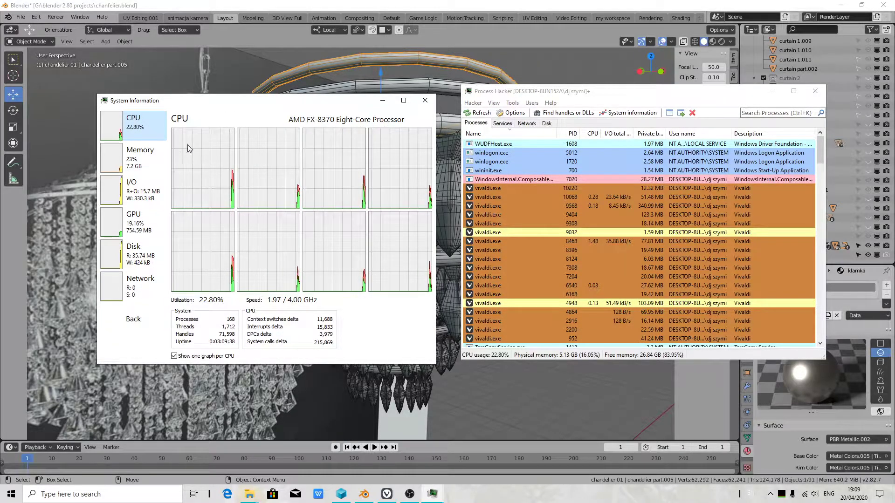
click(138, 217)
click(425, 101)
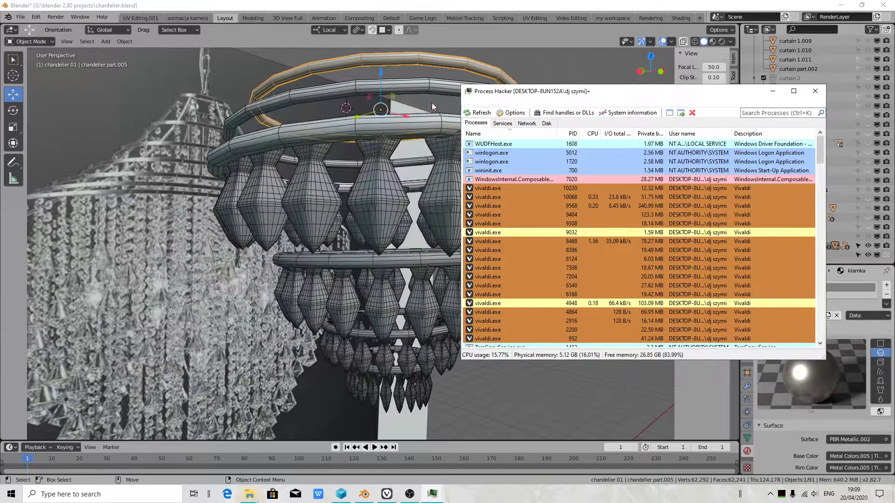
click(773, 91)
middle_drag(404, 135, 419, 264)
Step: Select chandelier part.001 and part.002, then add the bottom ring part.003 to the selection
middle_drag(474, 302, 446, 262)
click(446, 263)
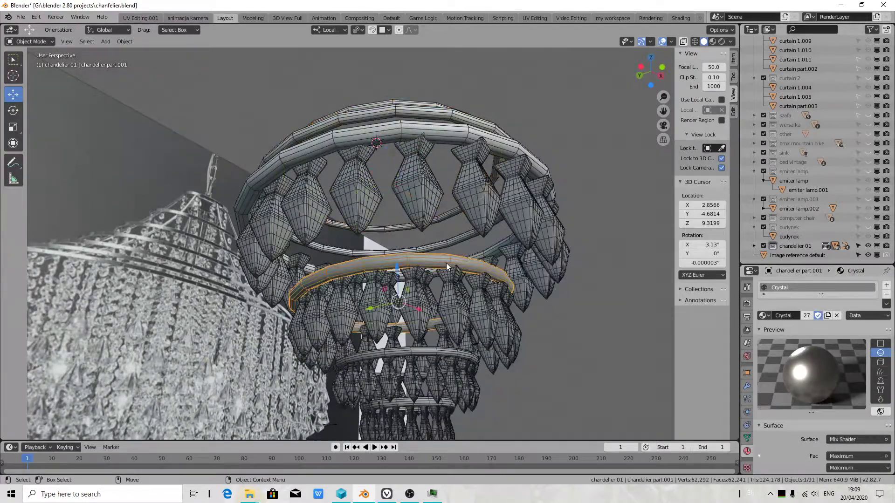
shift+click(429, 352)
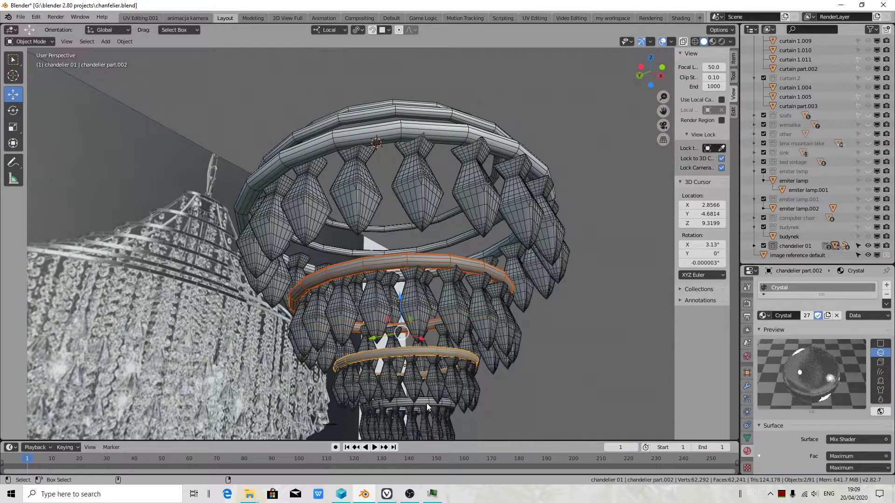
middle_drag(227, 369, 310, 301)
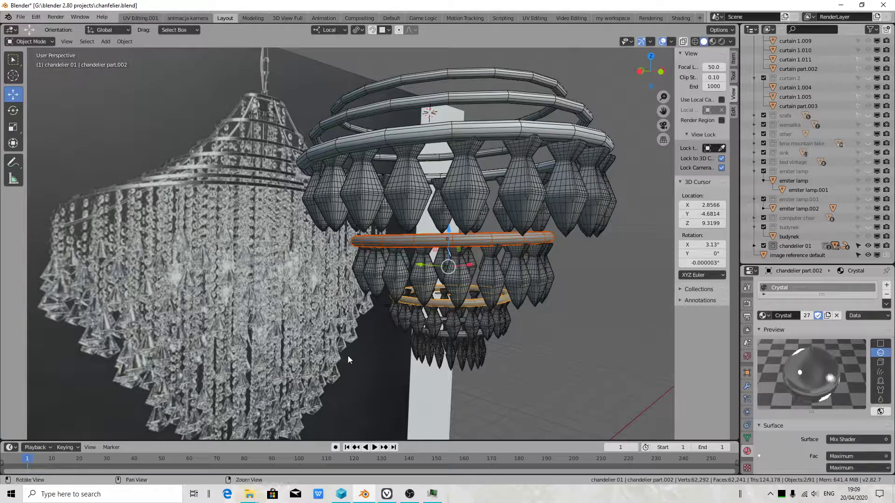
middle_drag(348, 356, 409, 338)
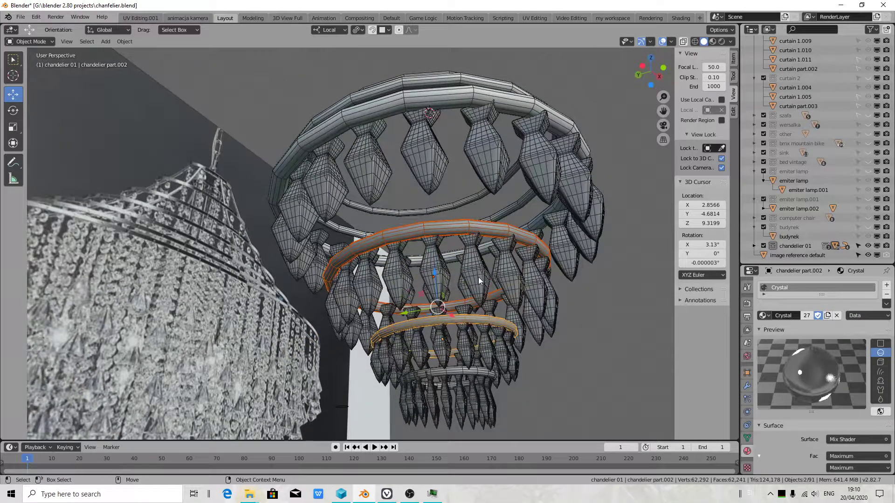
shift+click(454, 370)
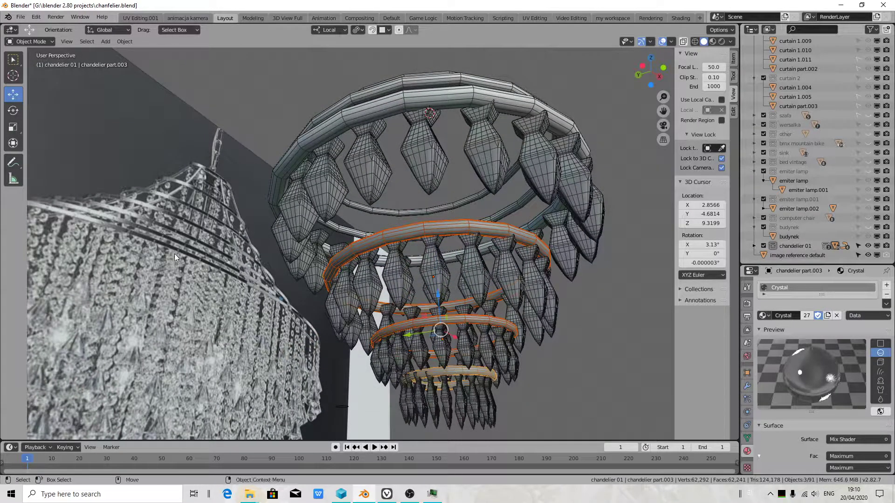
middle_drag(176, 284, 214, 335)
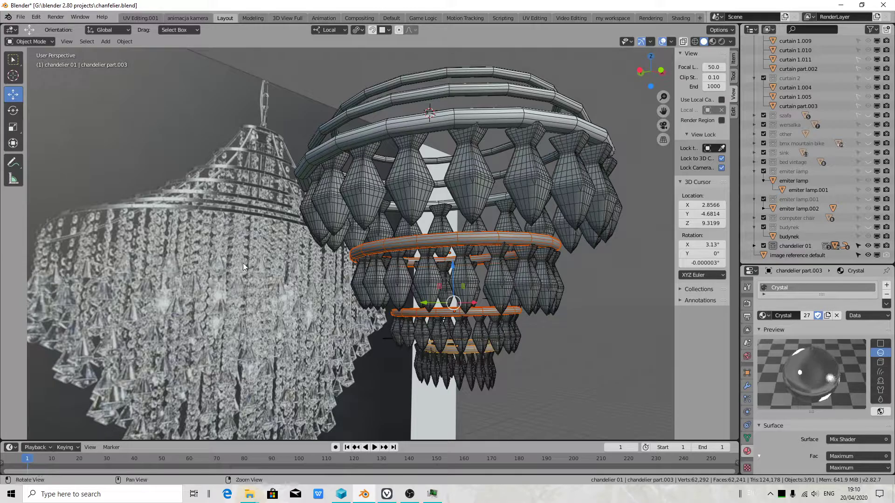
mouse_move(242, 263)
middle_down()
mouse_move(259, 256)
mouse_move(251, 273)
middle_up()
middle_drag(248, 183, 249, 255)
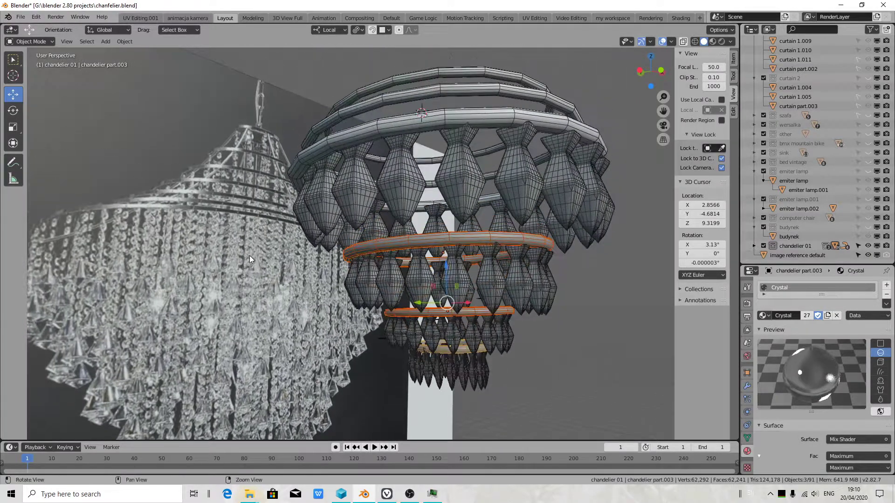
Step: Assign the klamka material to the active ring and rename it 'tytan'
click(767, 316)
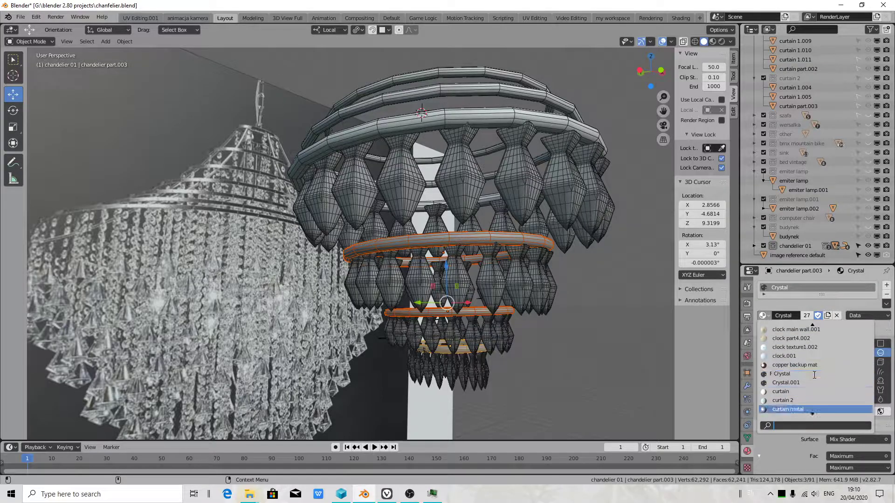
scroll(814, 375, down, 7)
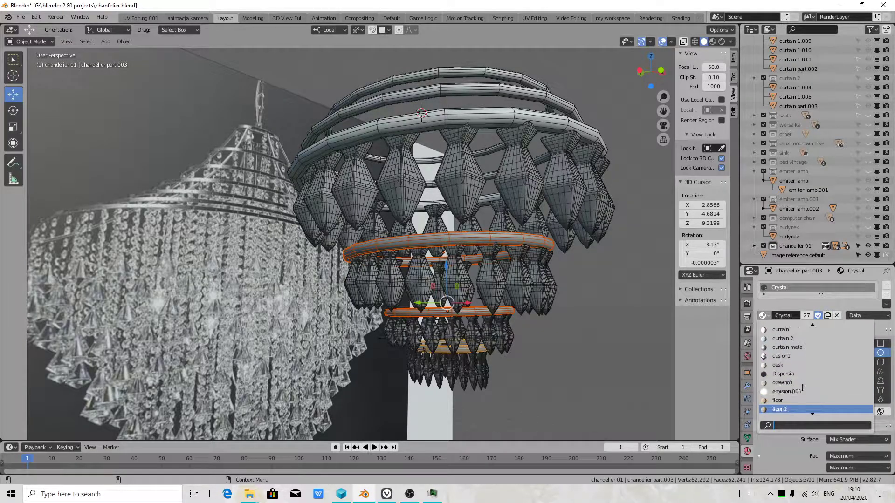
scroll(802, 387, down, 6)
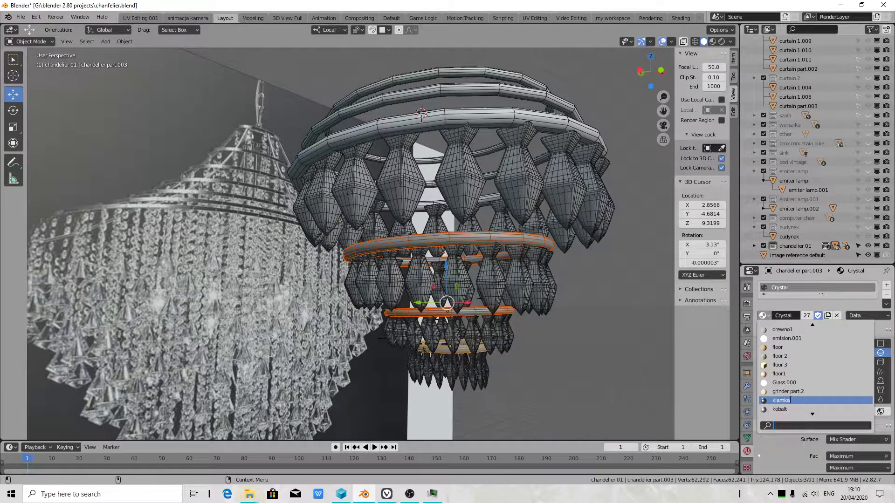
click(790, 400)
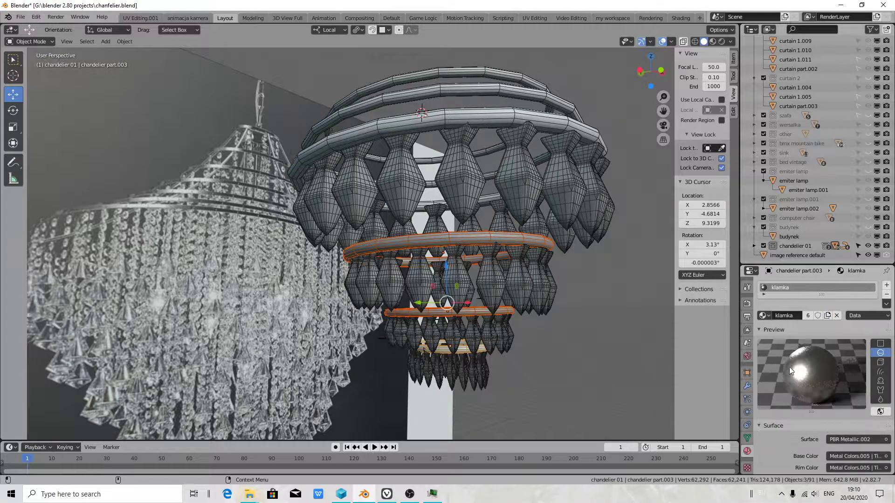
double_click(790, 288)
text(tytan)
key(Return)
Step: Link the tytan material from the active ring to all the other selected rings
right_click(510, 355)
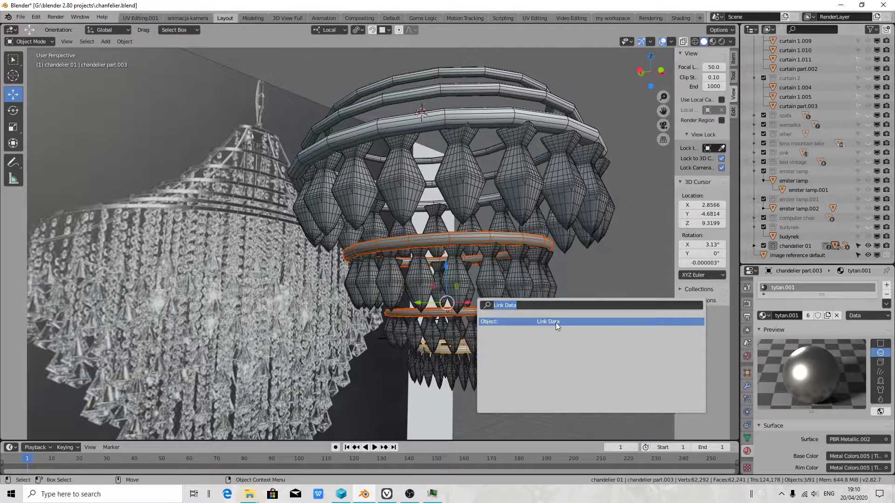
click(556, 322)
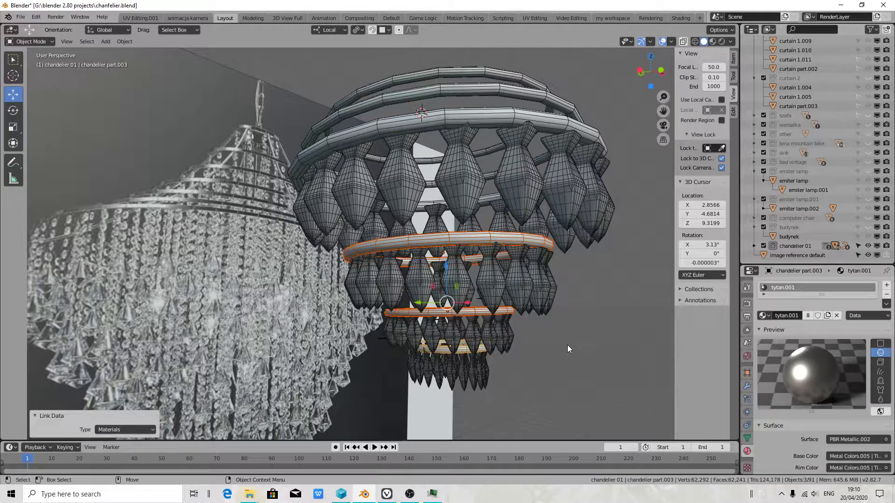
middle_drag(577, 373, 544, 239)
Step: Select crystal mesh backup.006, then the neighbouring crystal mesh backup.005 to inspect its Crystal material
scroll(489, 286, down, 3)
shift+middle_drag(424, 186, 527, 344)
click(471, 216)
middle_drag(525, 283, 587, 234)
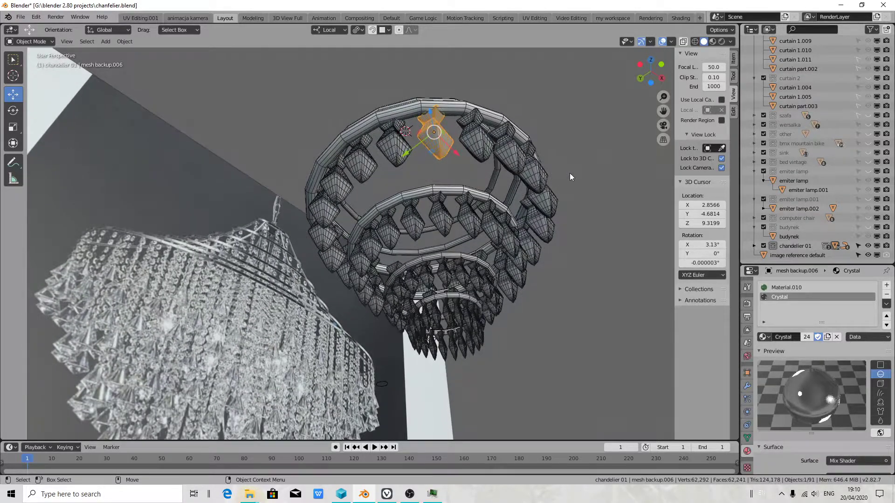
middle_drag(571, 178, 580, 214)
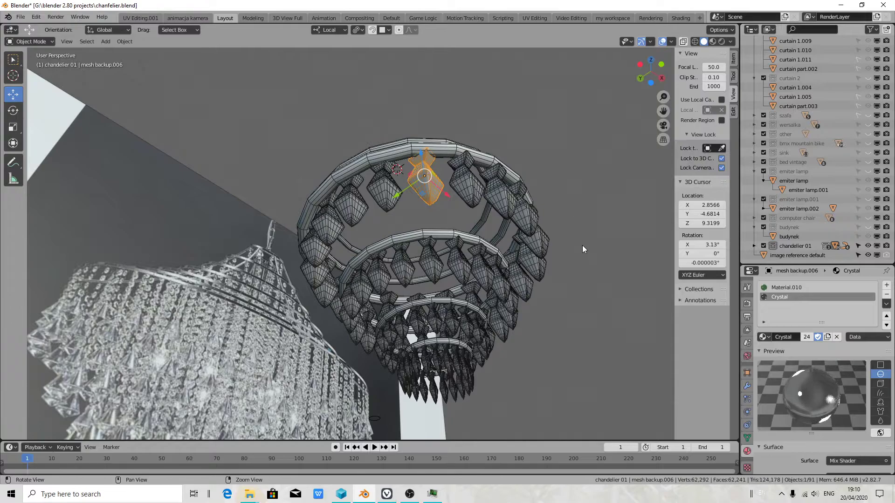
mouse_move(583, 245)
middle_down()
mouse_move(585, 311)
mouse_move(612, 282)
mouse_move(576, 261)
middle_up()
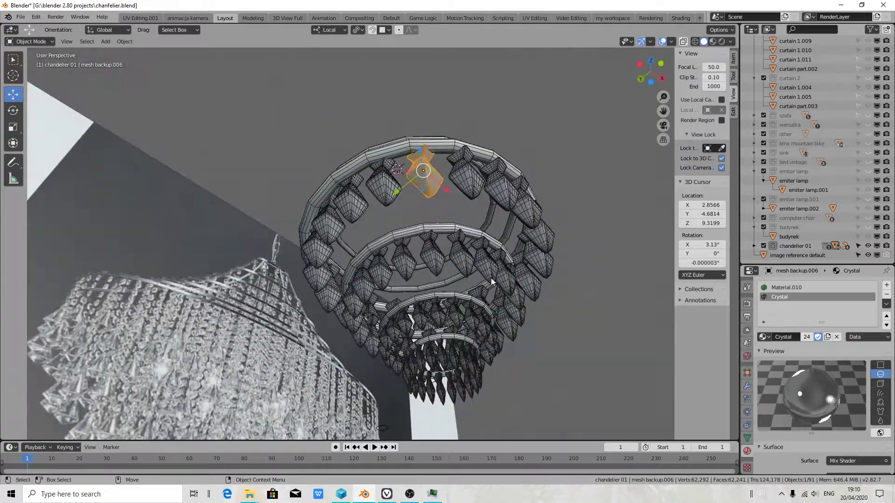
click(472, 178)
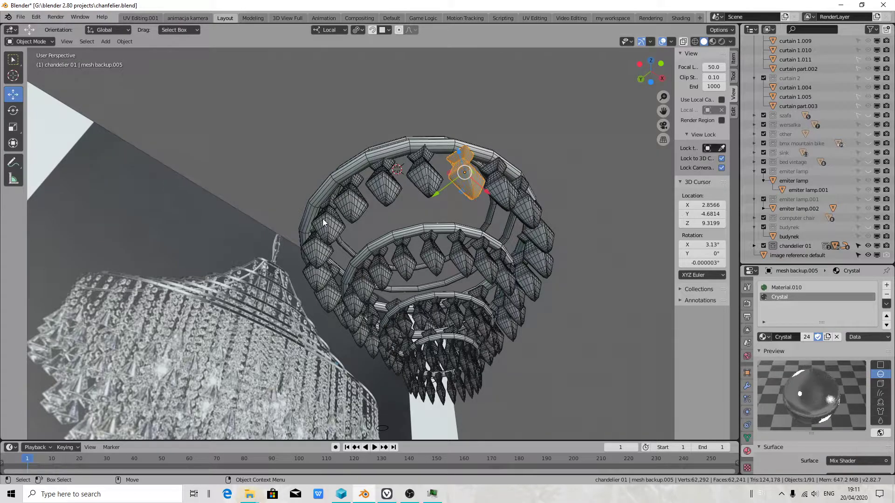
Step: Enable the snap magnet and select the top ring 'chandelier part', which has tytan.001
click(383, 30)
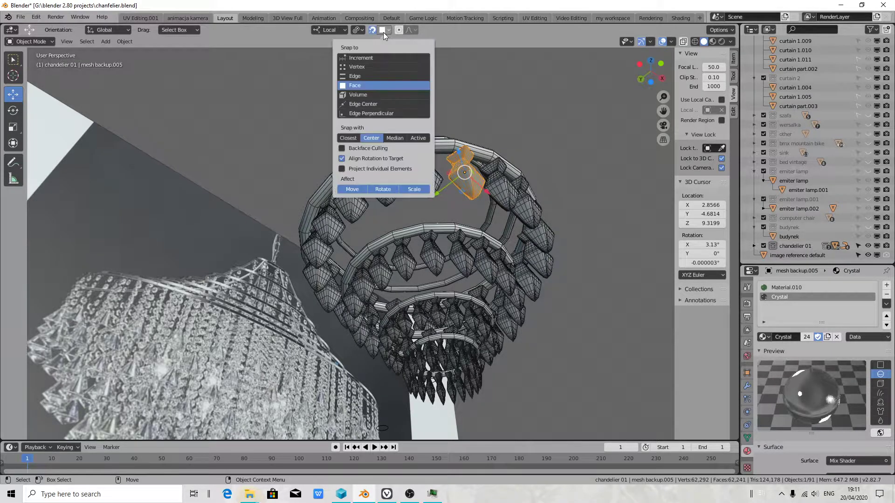
click(372, 30)
click(439, 144)
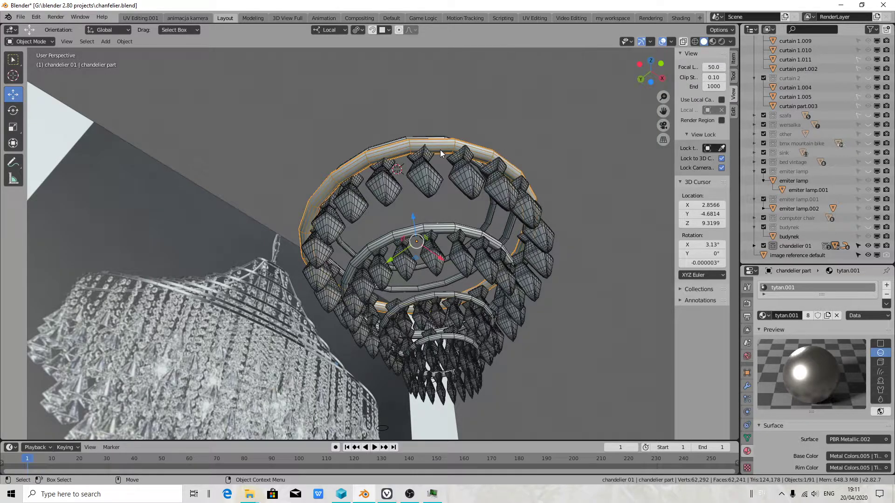
Step: Inspect the rings from a three-quarter top-down view and select the upper ring, chandelier part.005
middle_drag(573, 195, 513, 152)
scroll(497, 278, up, 6)
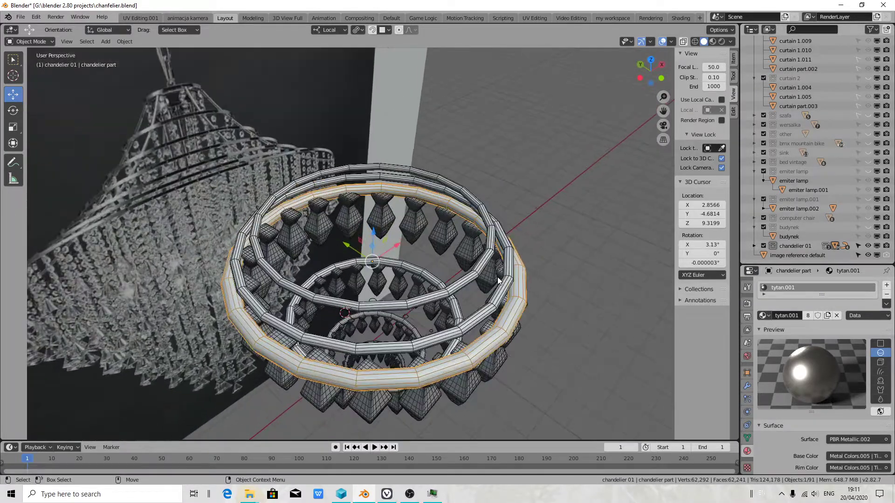
middle_drag(578, 298, 452, 222)
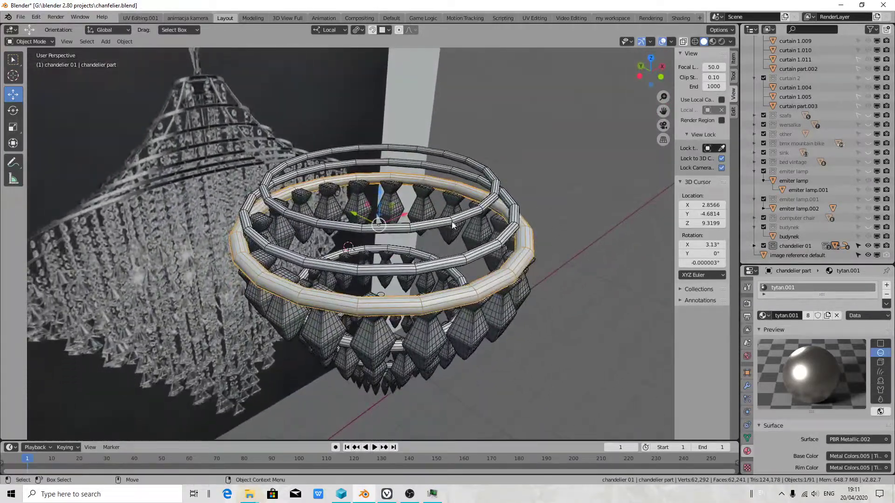
click(452, 222)
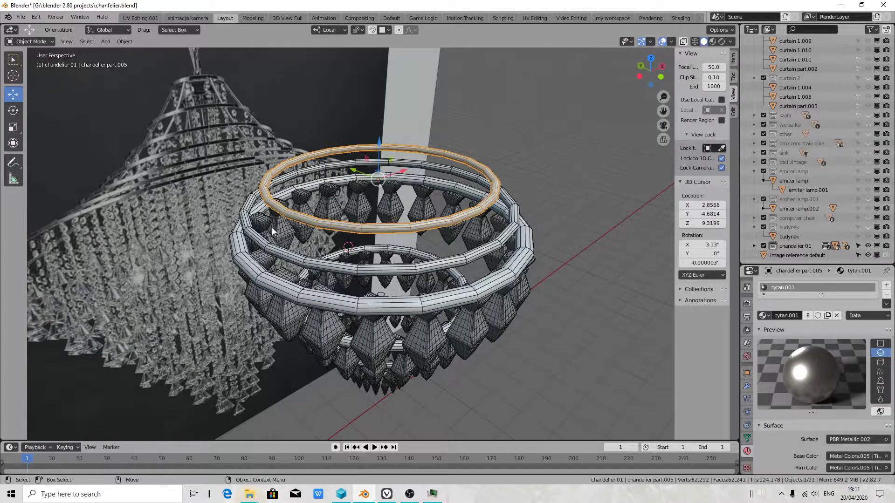
Step: Save the project as chanfelier.blend
click(20, 17)
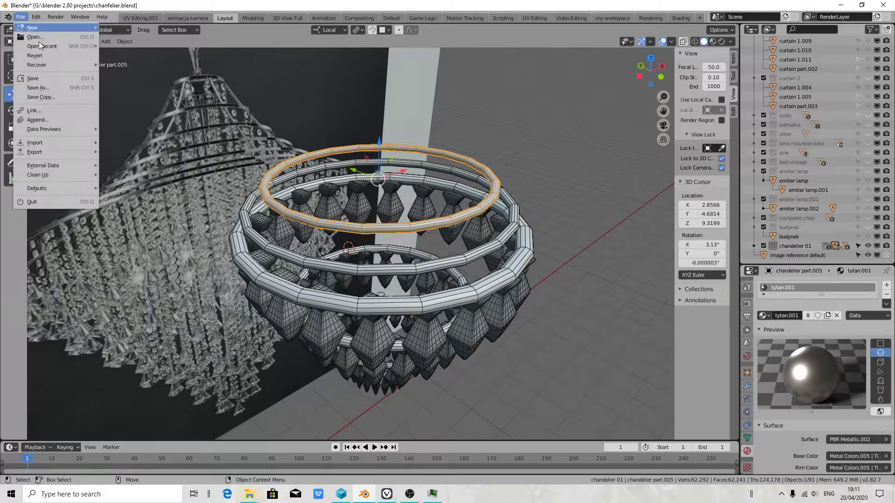
click(50, 80)
click(433, 495)
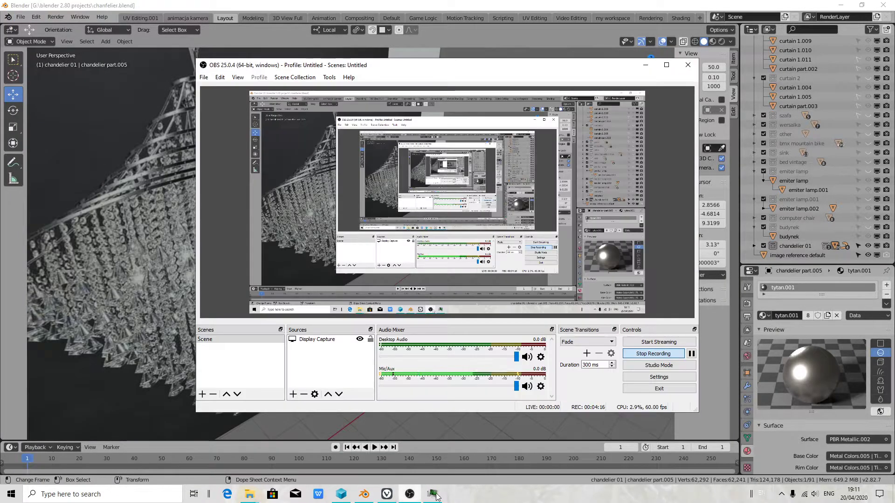